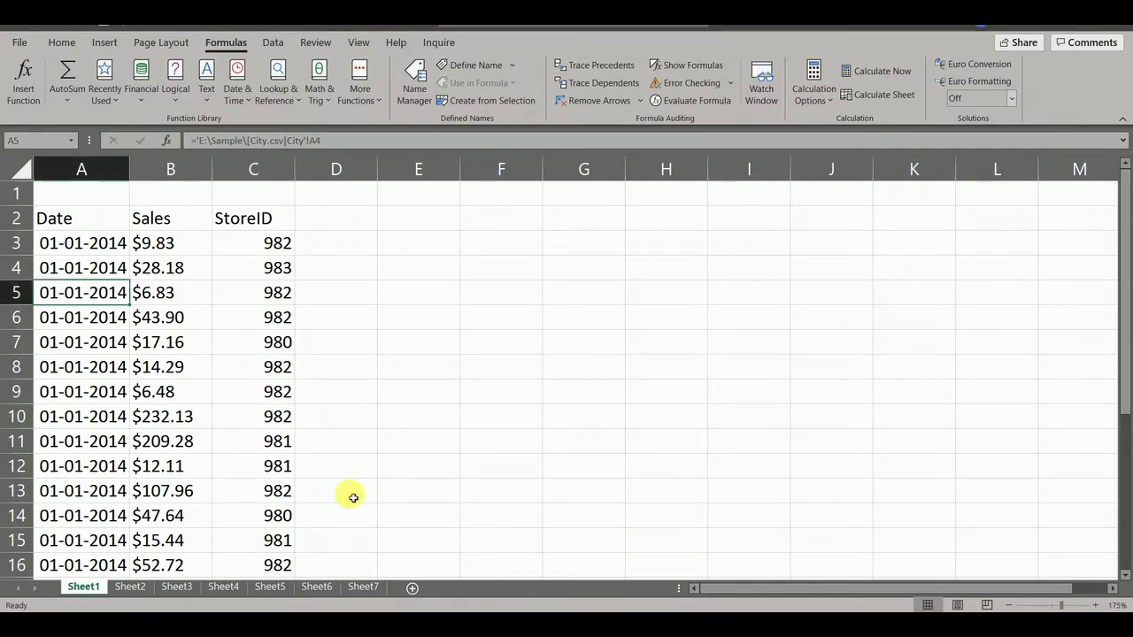
- Browse the product, units and sales tables on Sheet2–Sheet4, then select A4 on empty Sheet7
click(112, 391)
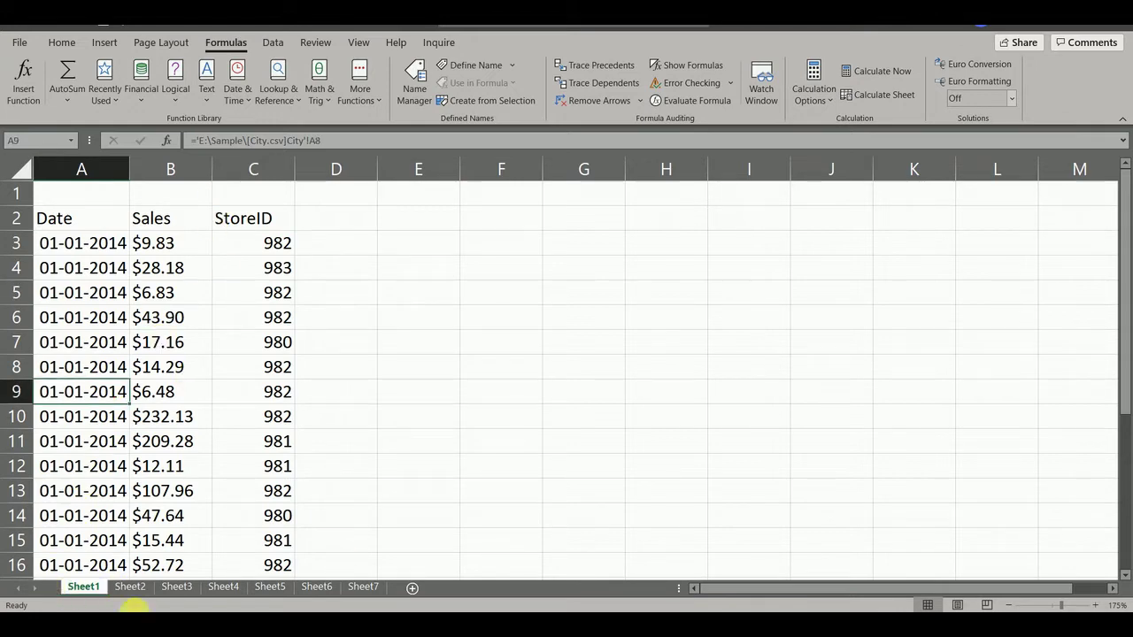
click(130, 587)
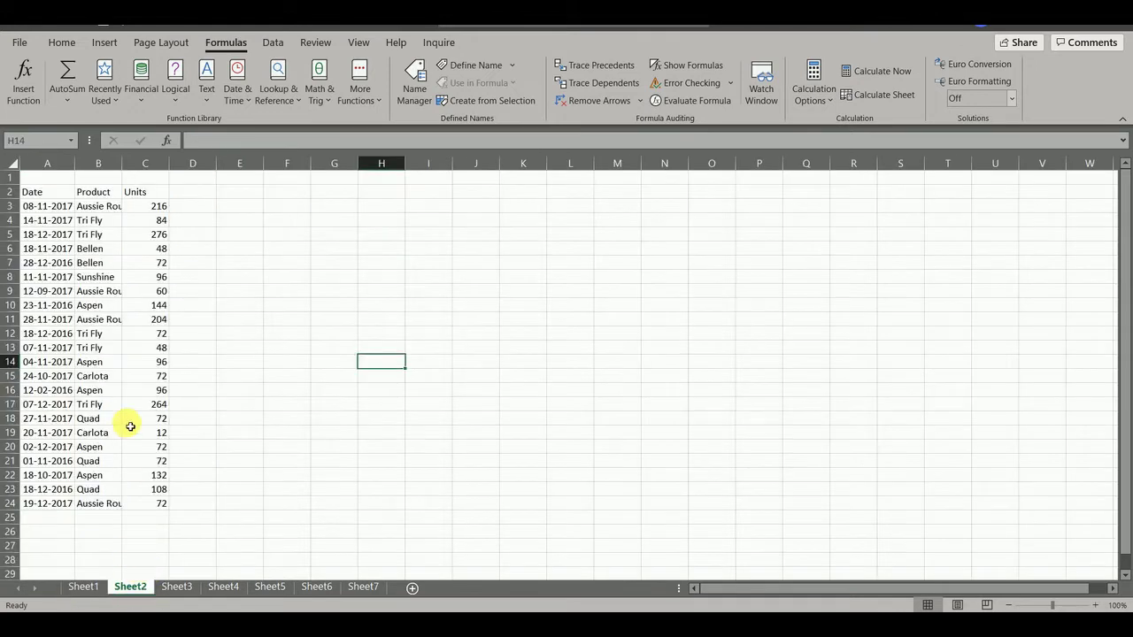
drag(132, 419, 99, 419)
click(176, 586)
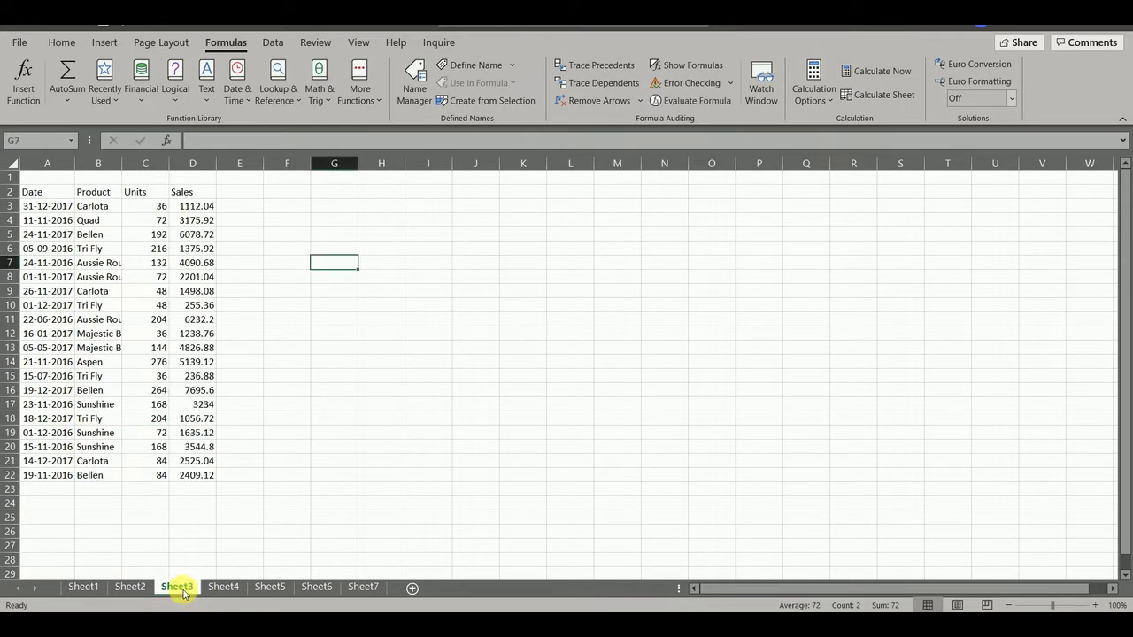
click(229, 588)
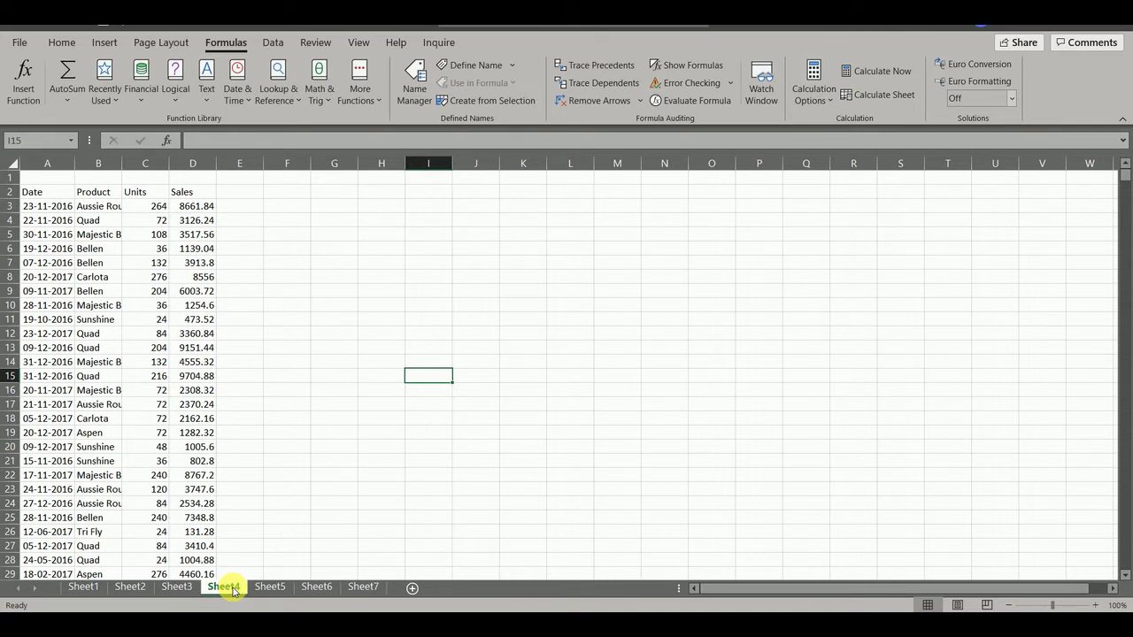
click(363, 588)
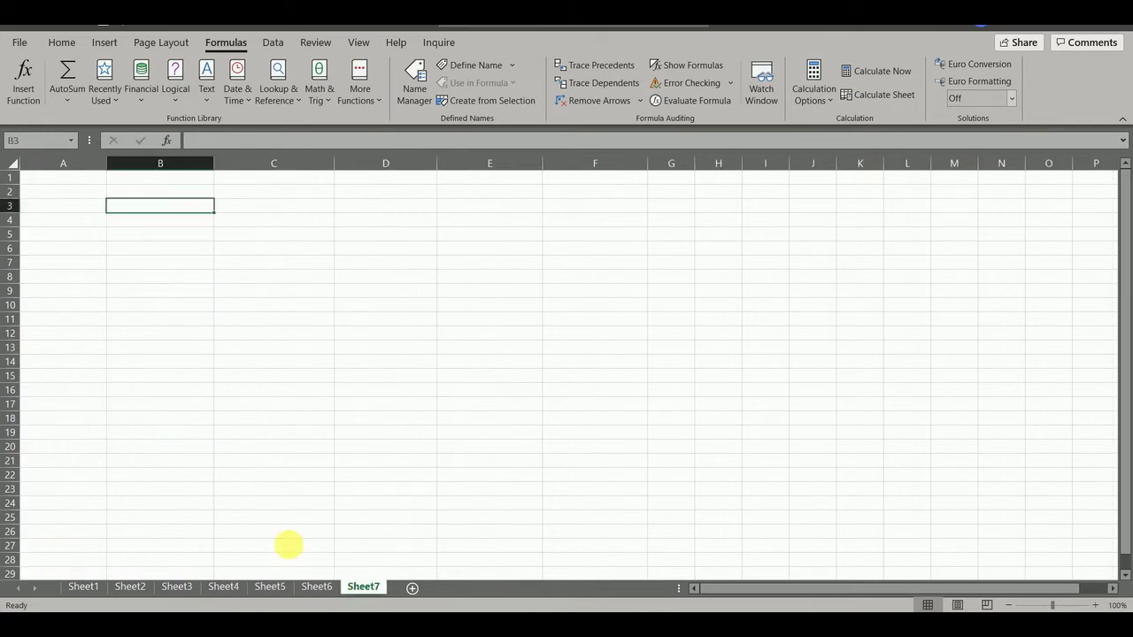
click(44, 219)
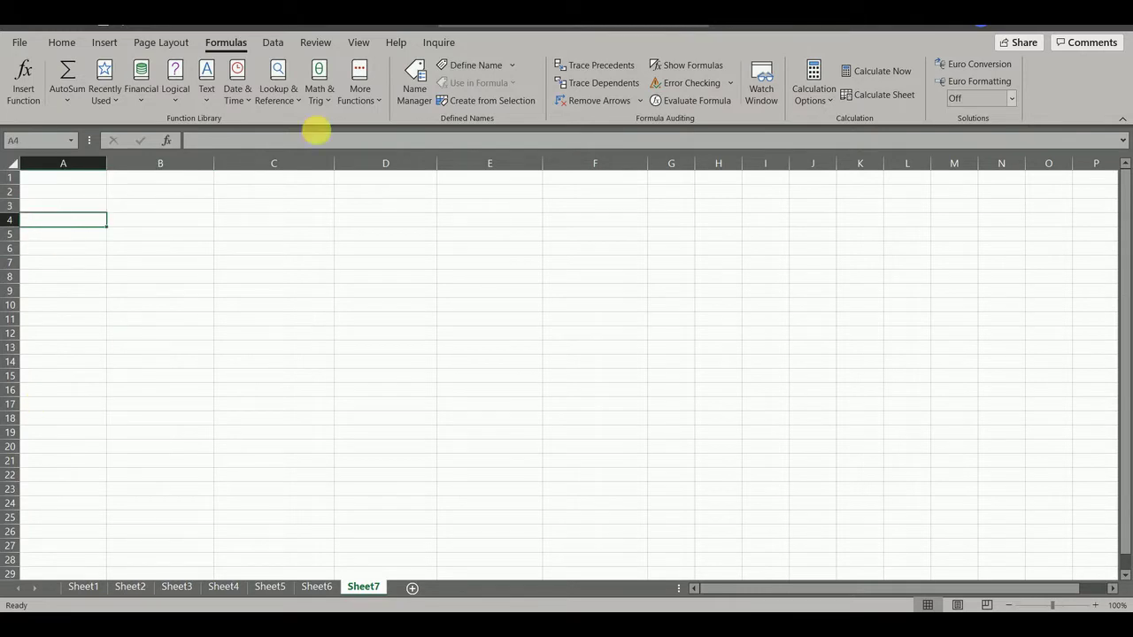
click(275, 42)
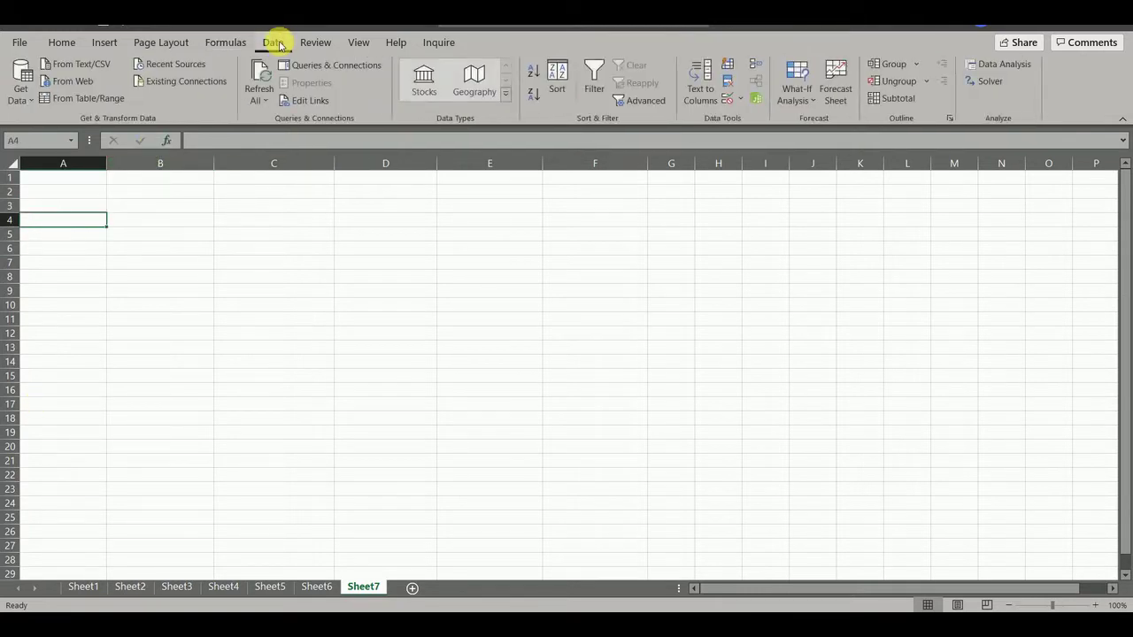
click(303, 103)
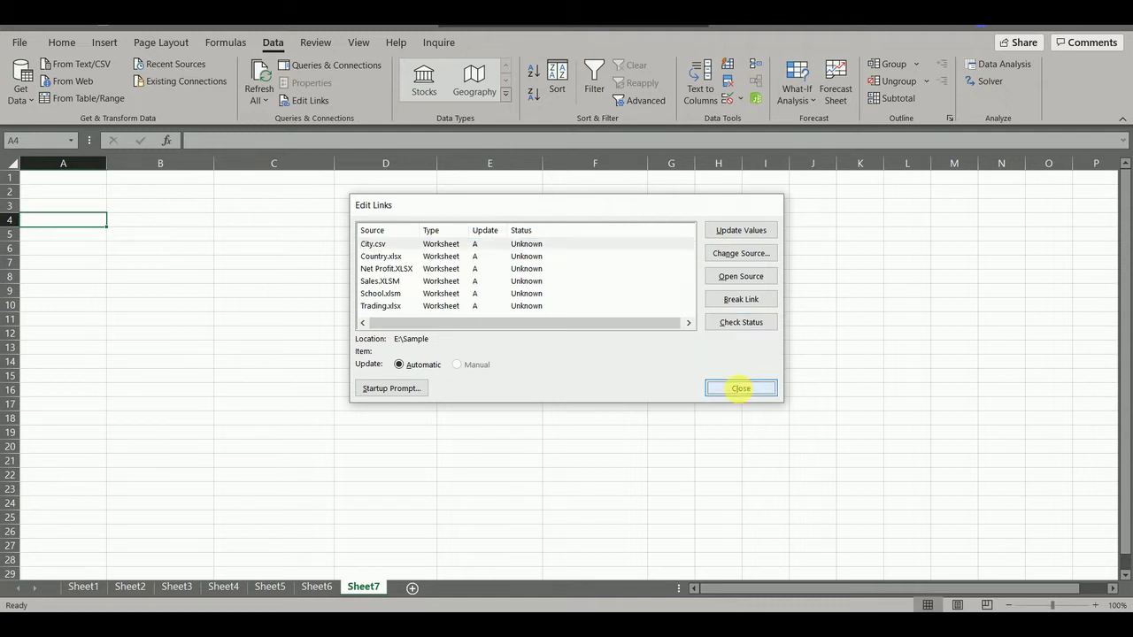
click(740, 389)
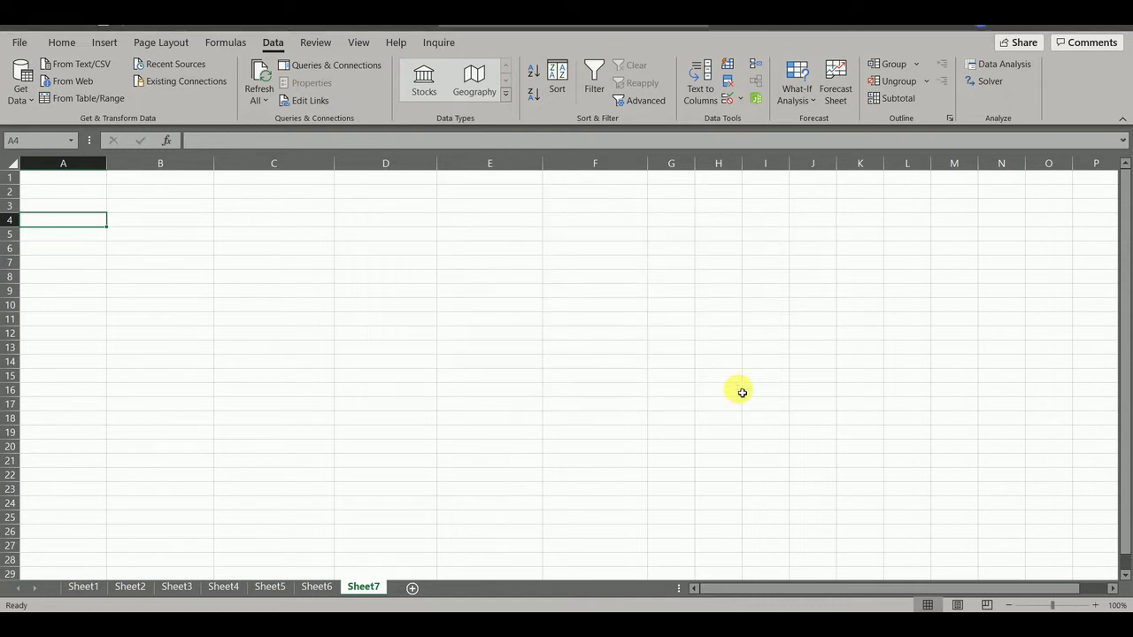
- Create the workbook name getlink referring to =LINKS() in Name Manager
click(231, 42)
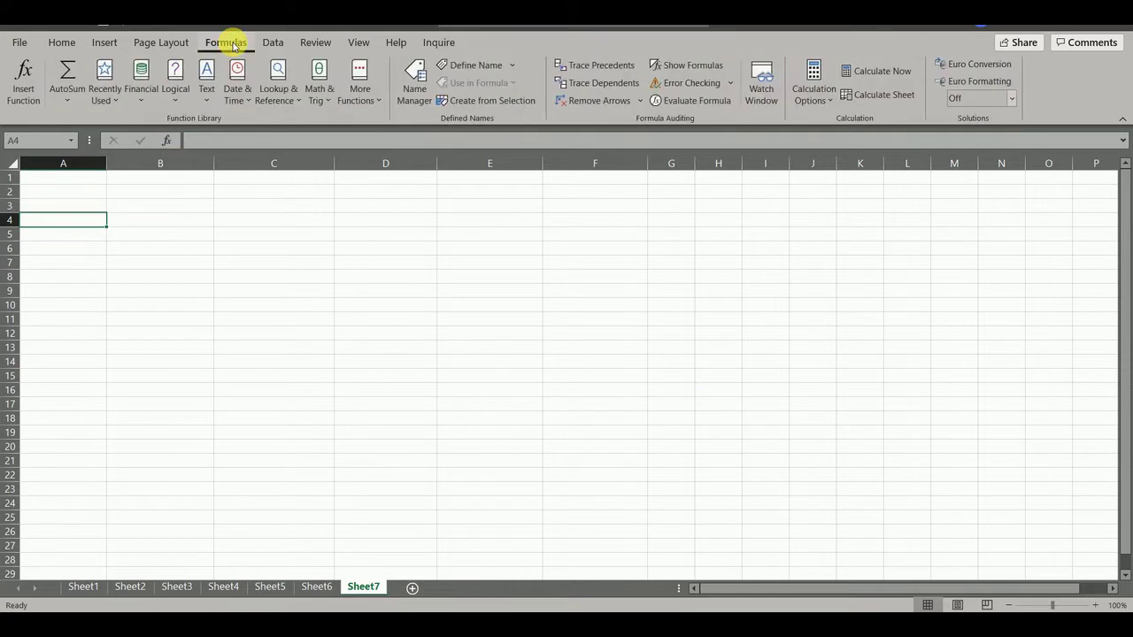
click(412, 98)
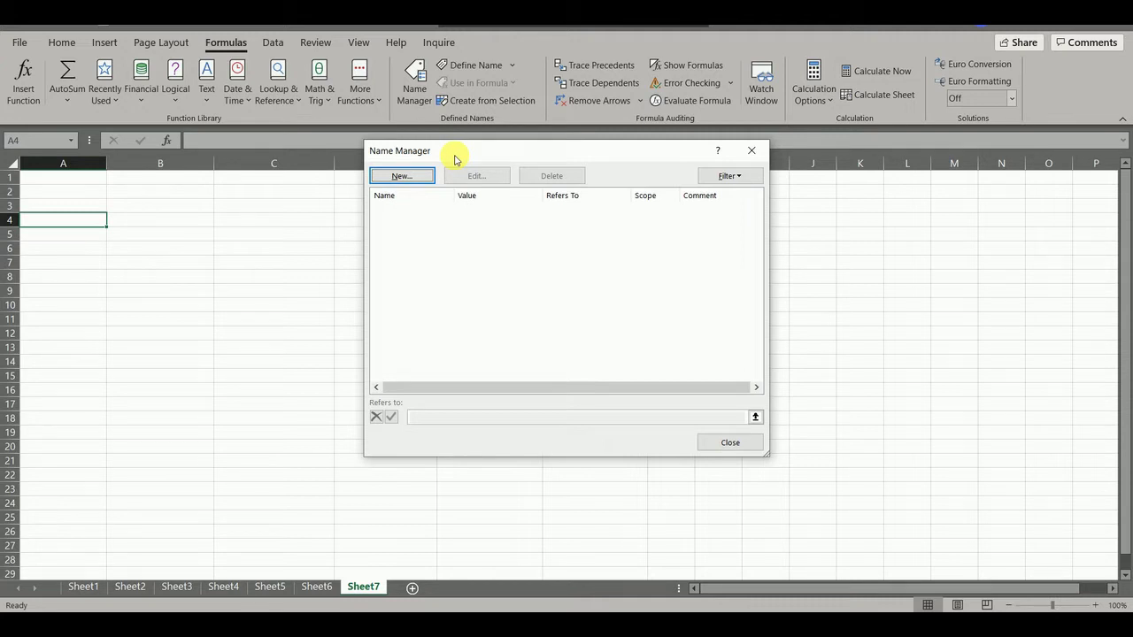
click(409, 177)
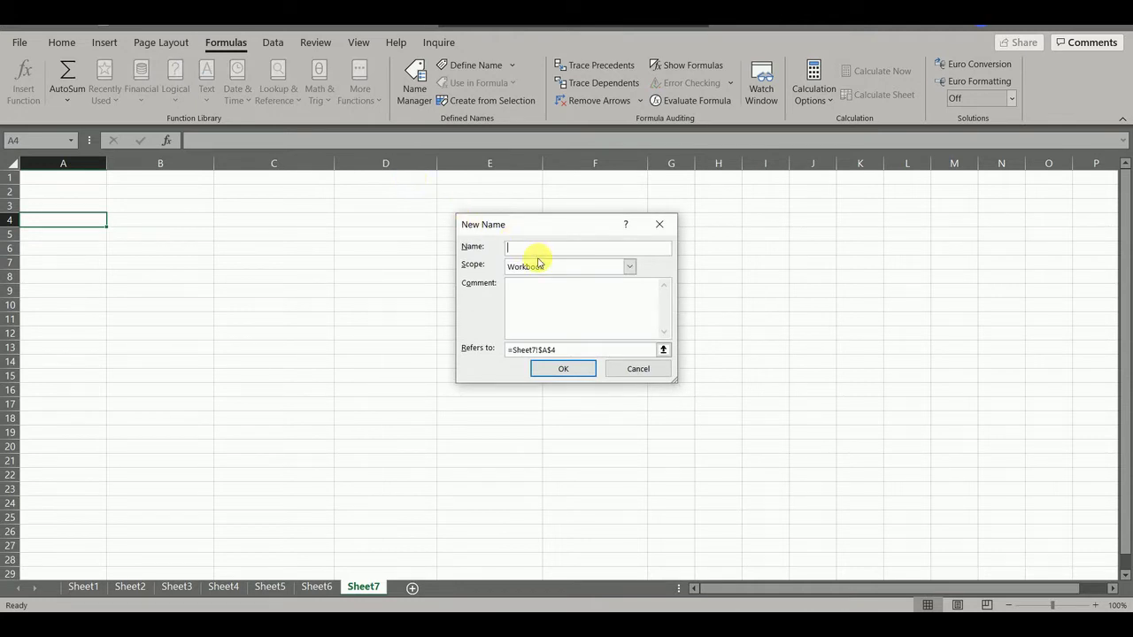
text(getlink)
key(Tab)
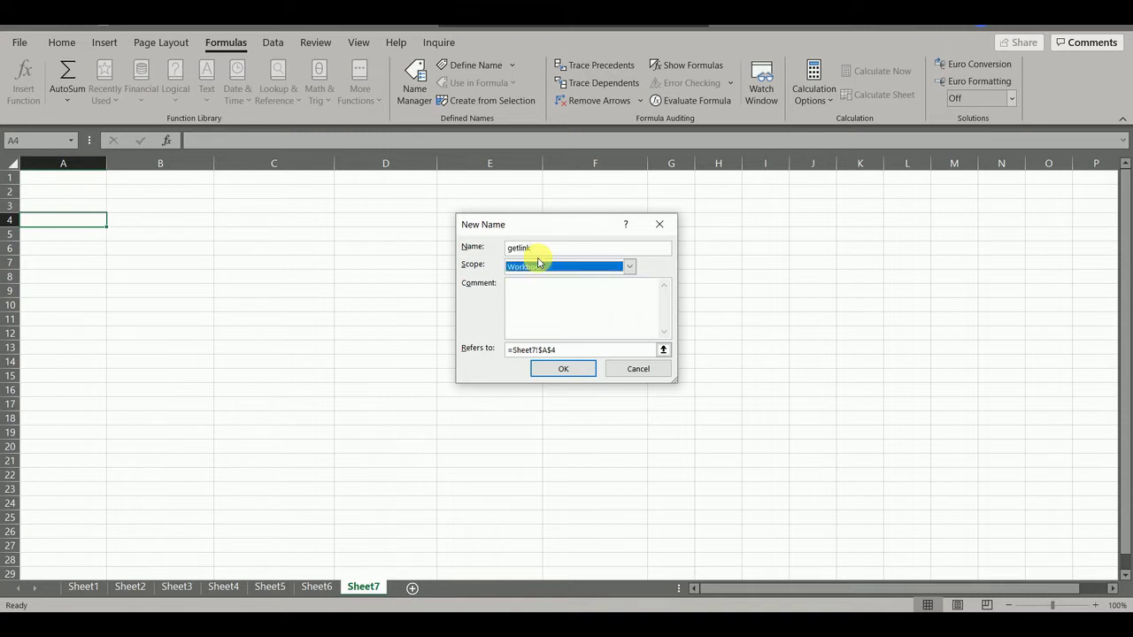
key(Tab)
key(Tab)
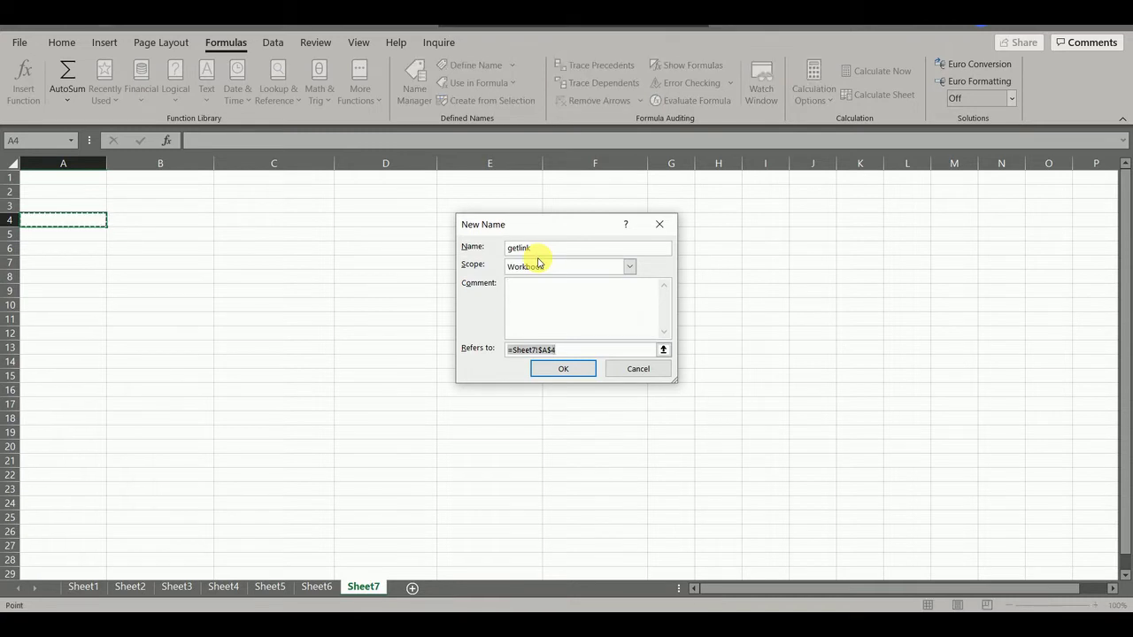
text(=)
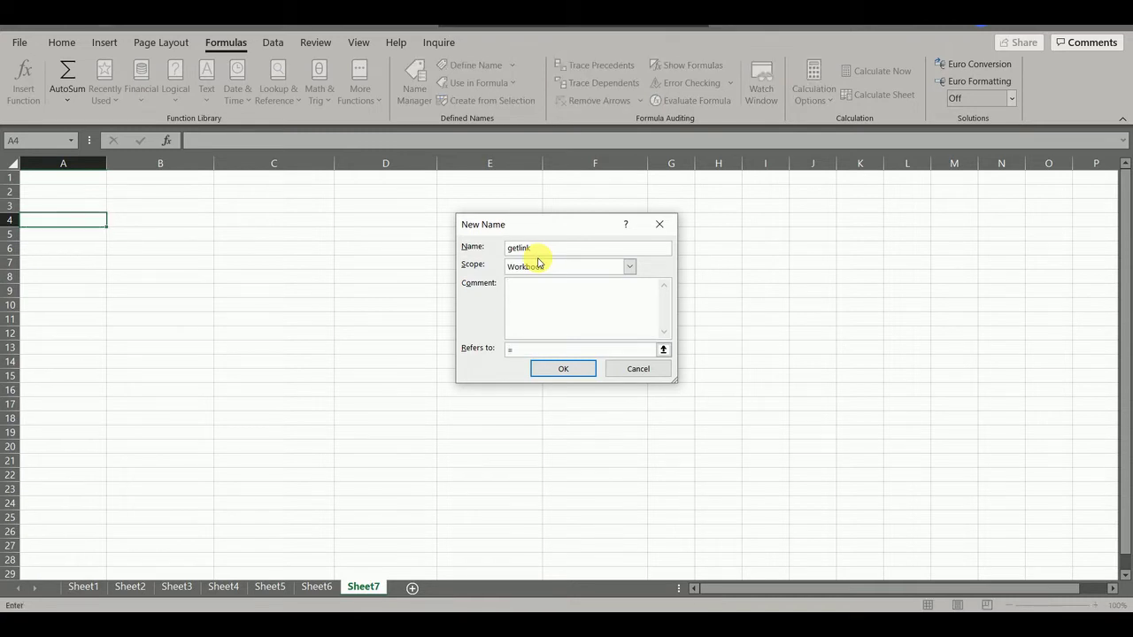
text(links())
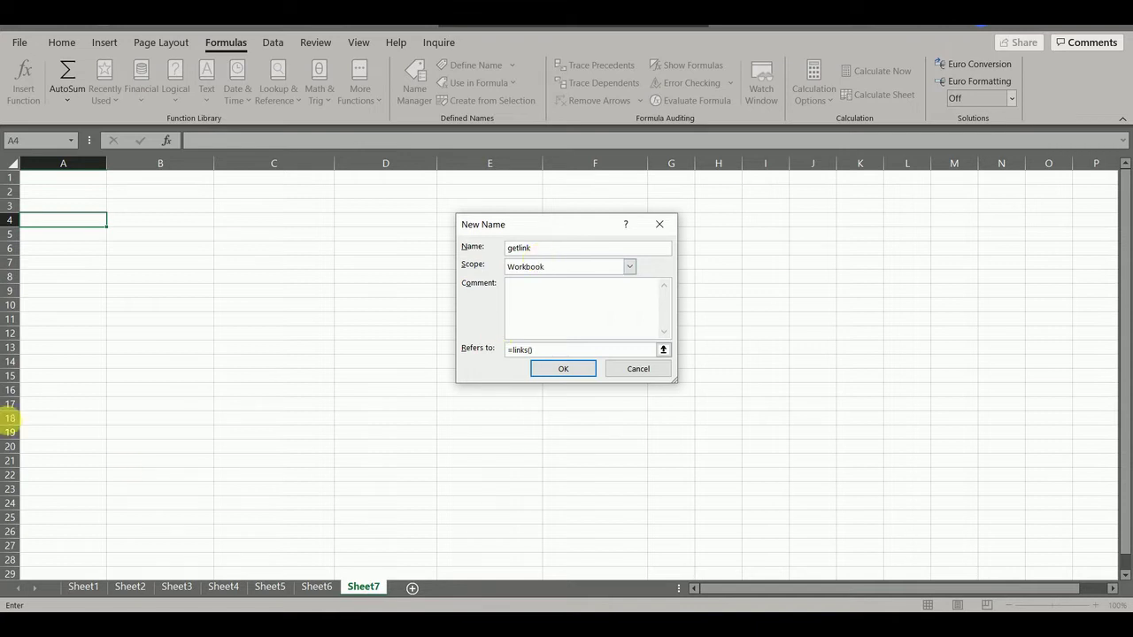
click(564, 372)
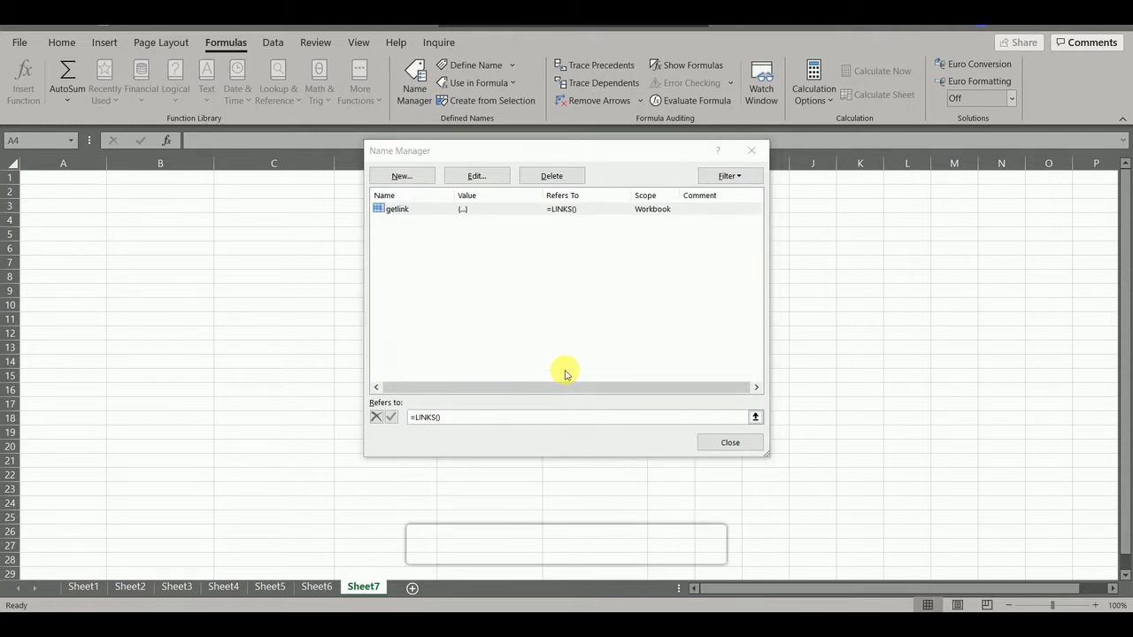
click(718, 447)
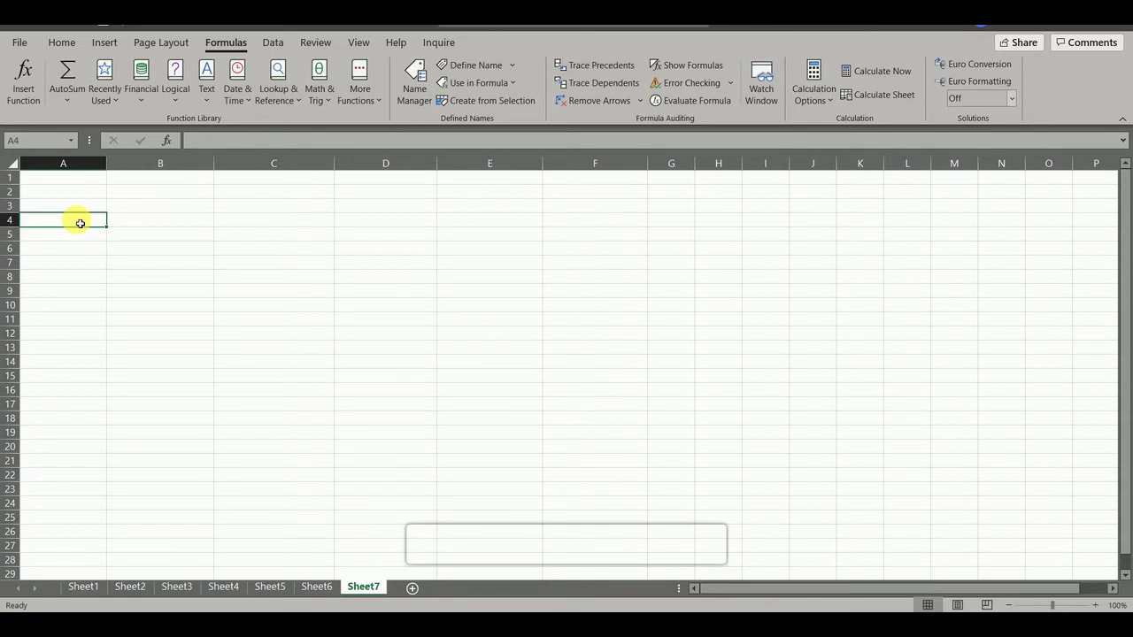
- Enter =getlink in cell A3 of Sheet7 to spill the linked paths across row 3
key(Up)
text(=)
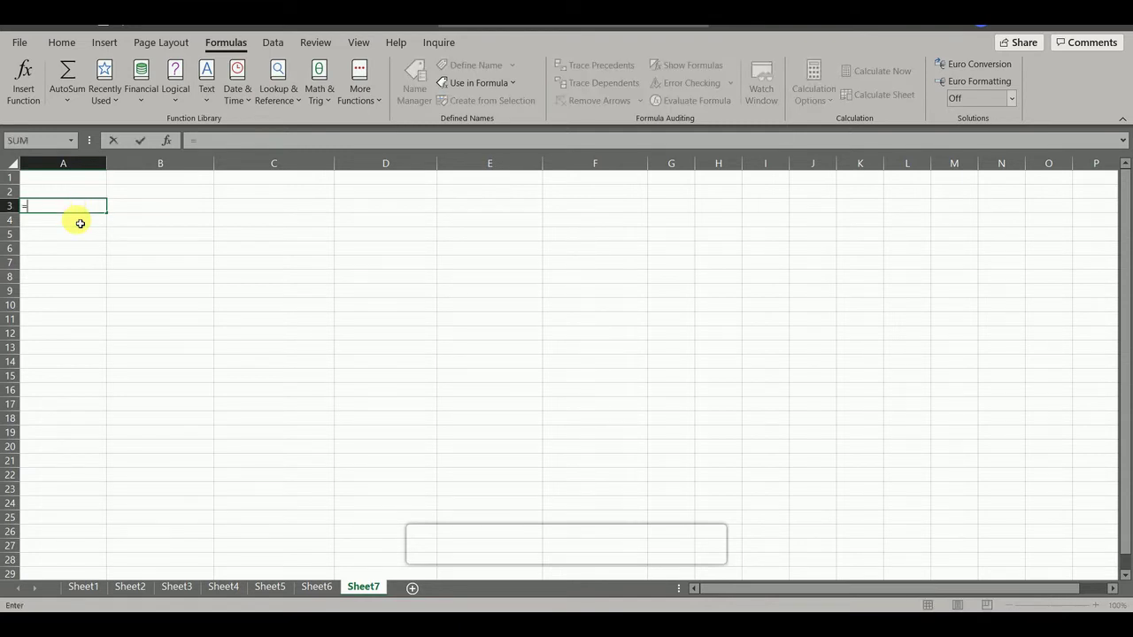
key(Escape)
ctrl+scroll(165, 320, up, 7)
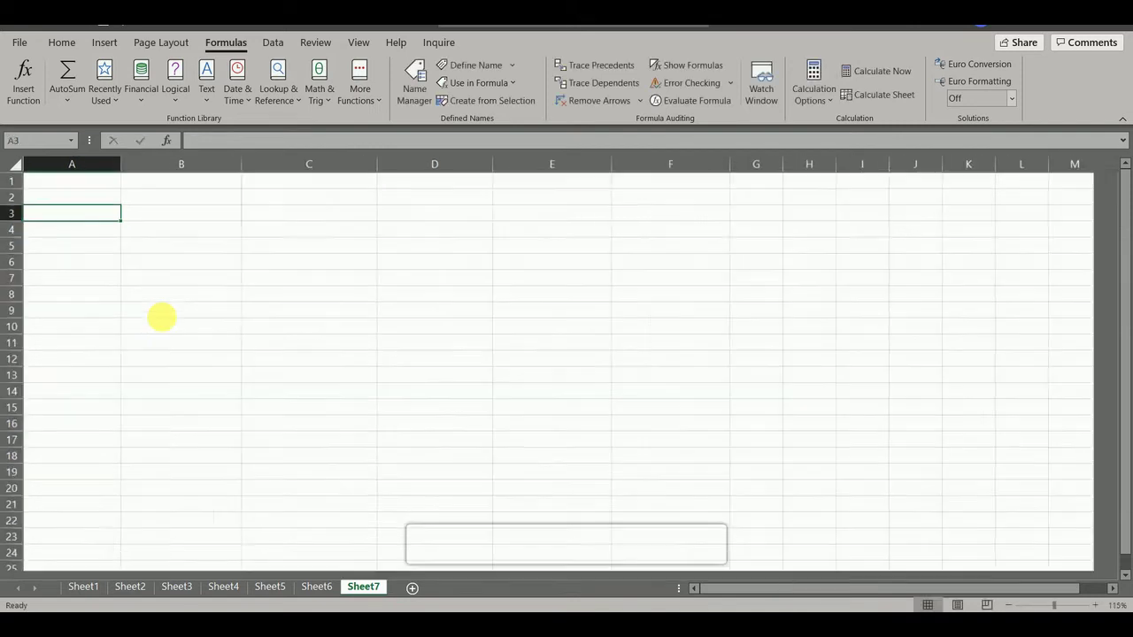
text(=)
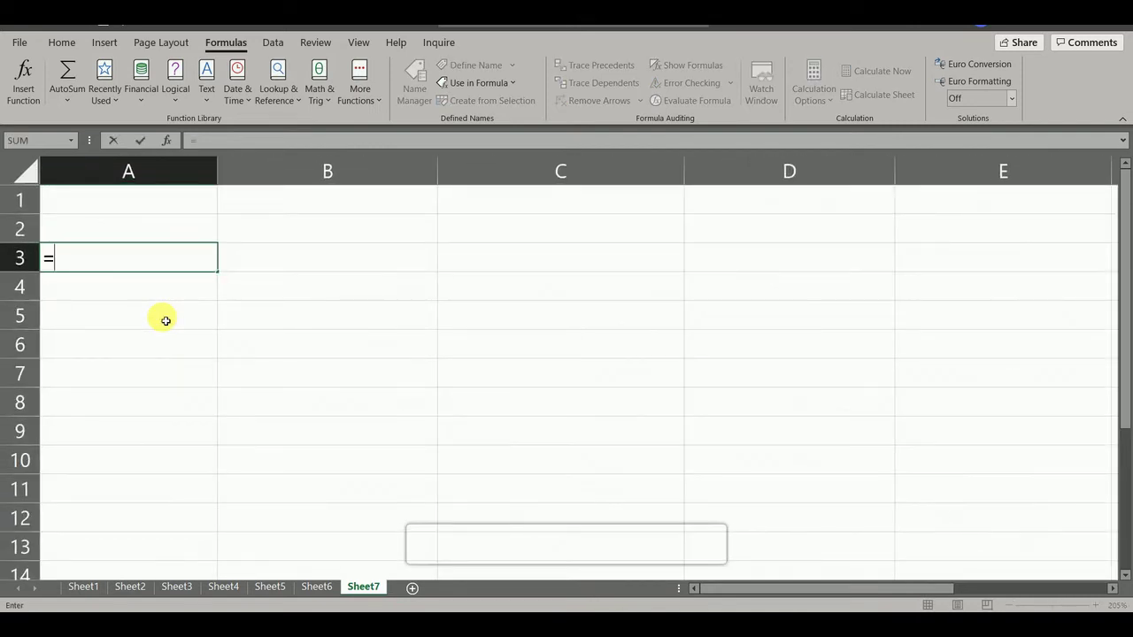
text(get)
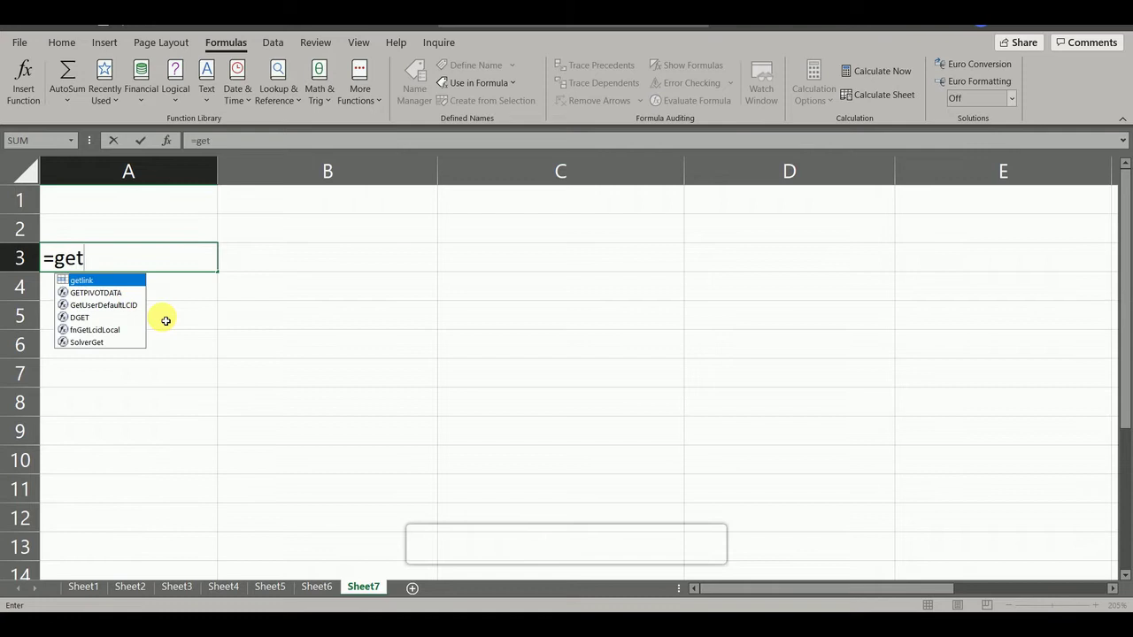
double_click(97, 283)
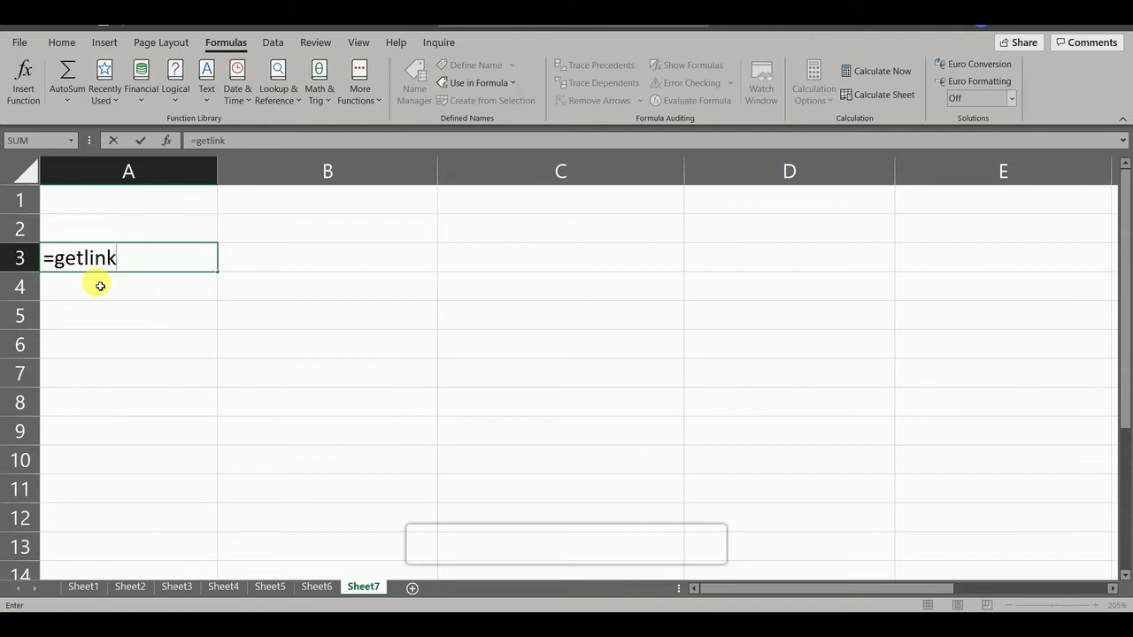
key(Return)
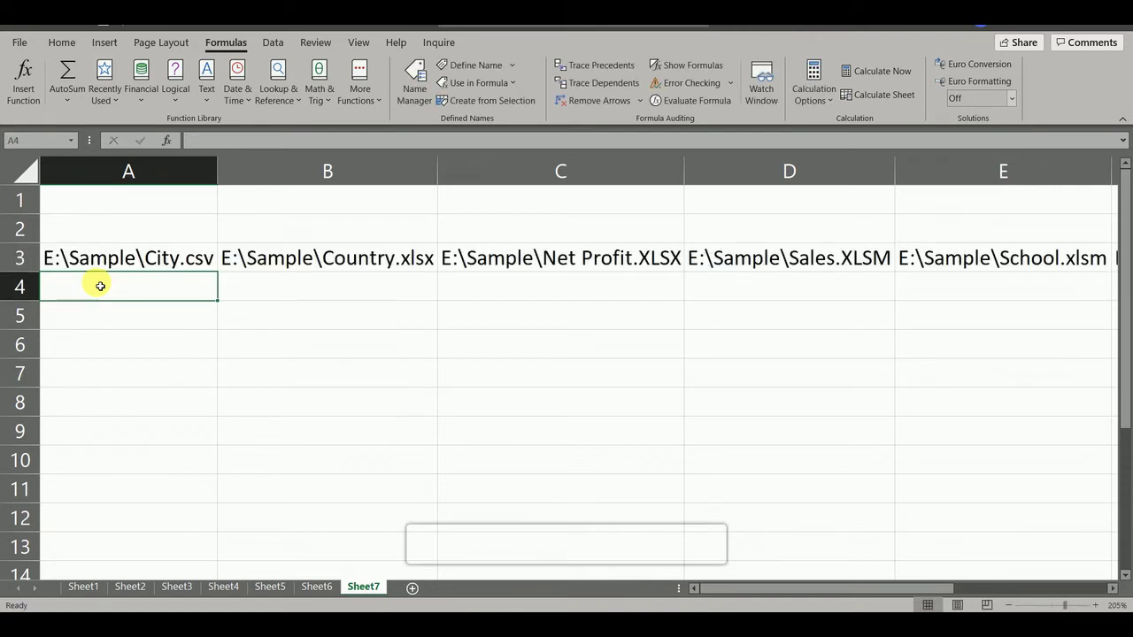
- Review the six spilled link paths, City.csv through Trading.xlsx, along row 3
key(Up)
key(Right)
key(Right)
key(Right)
key(Right)
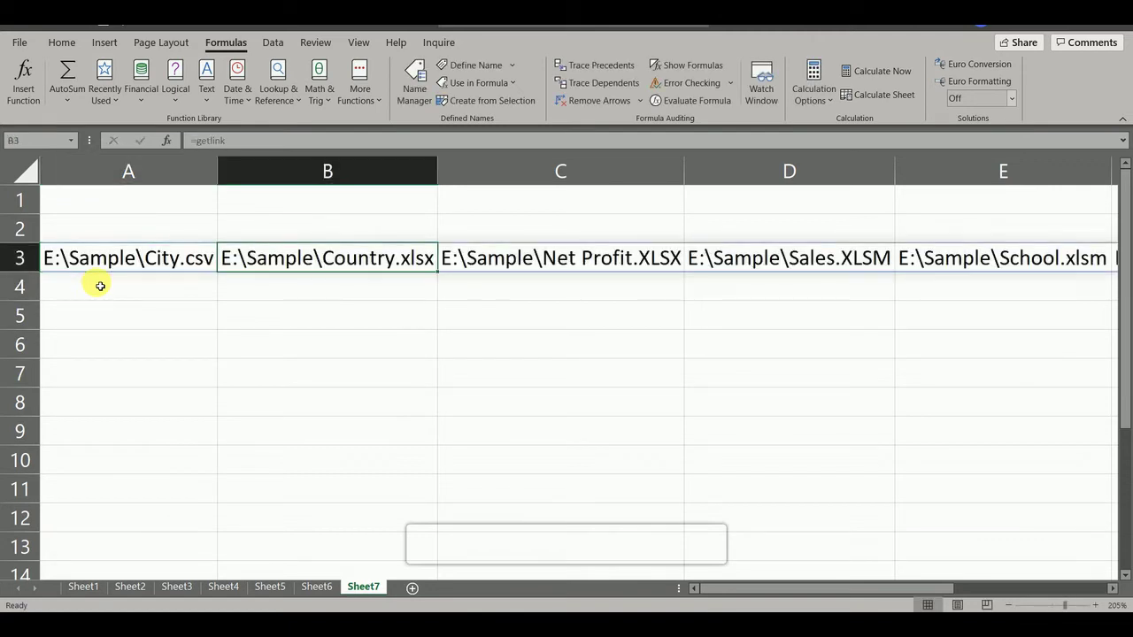
key(Right)
key(Right)
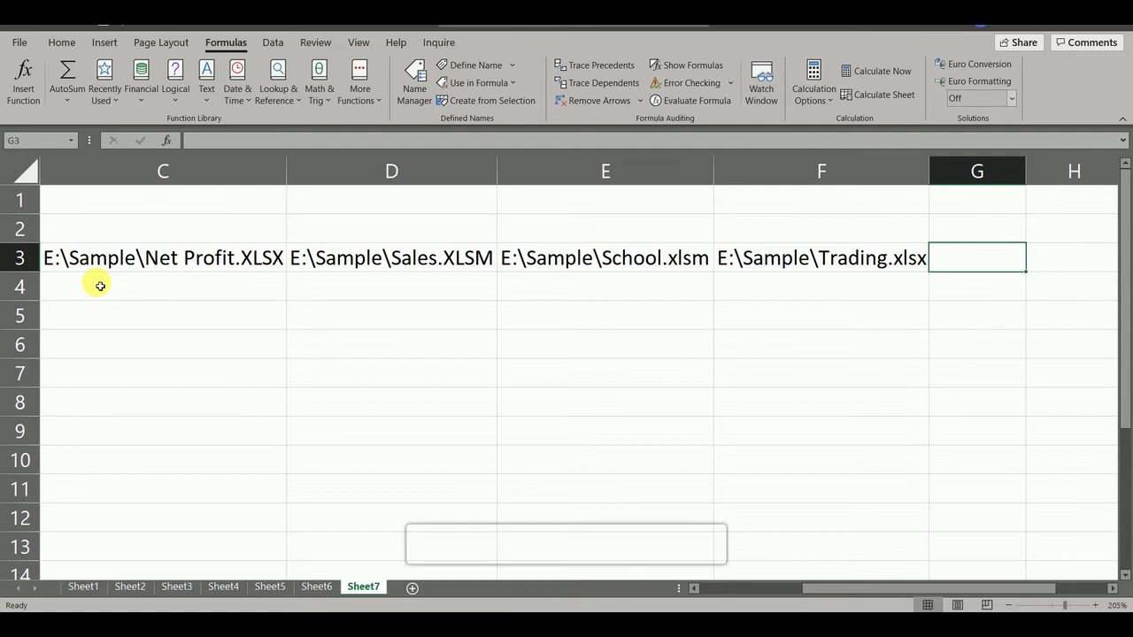
key(Left)
key(Left)
key(Left)
key(Left)
key(Left)
key(Left)
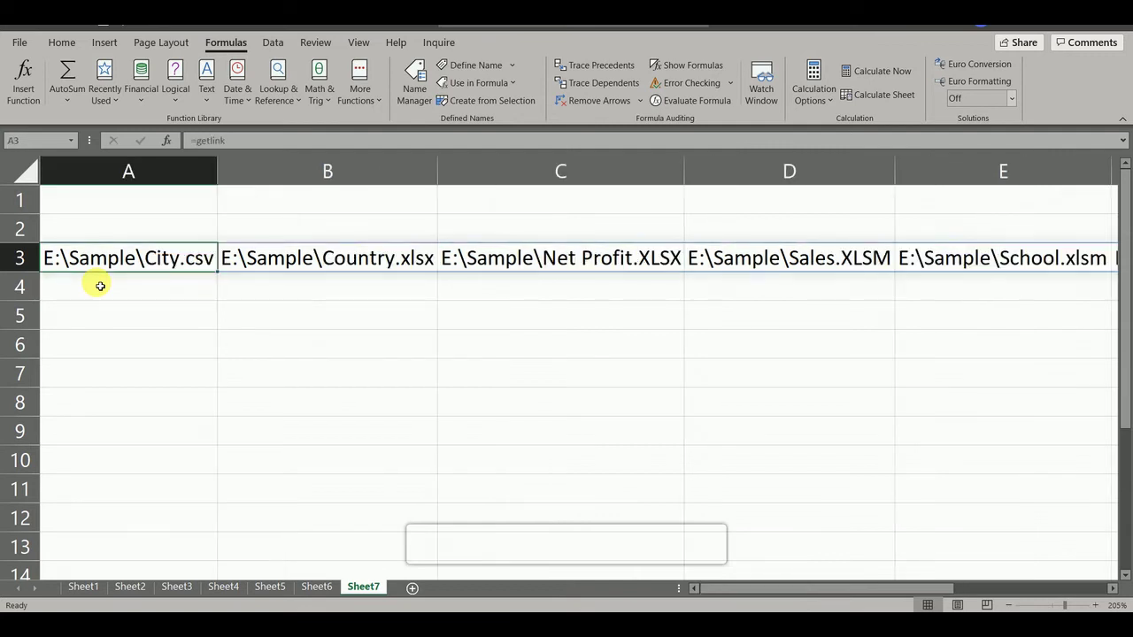
key(Down)
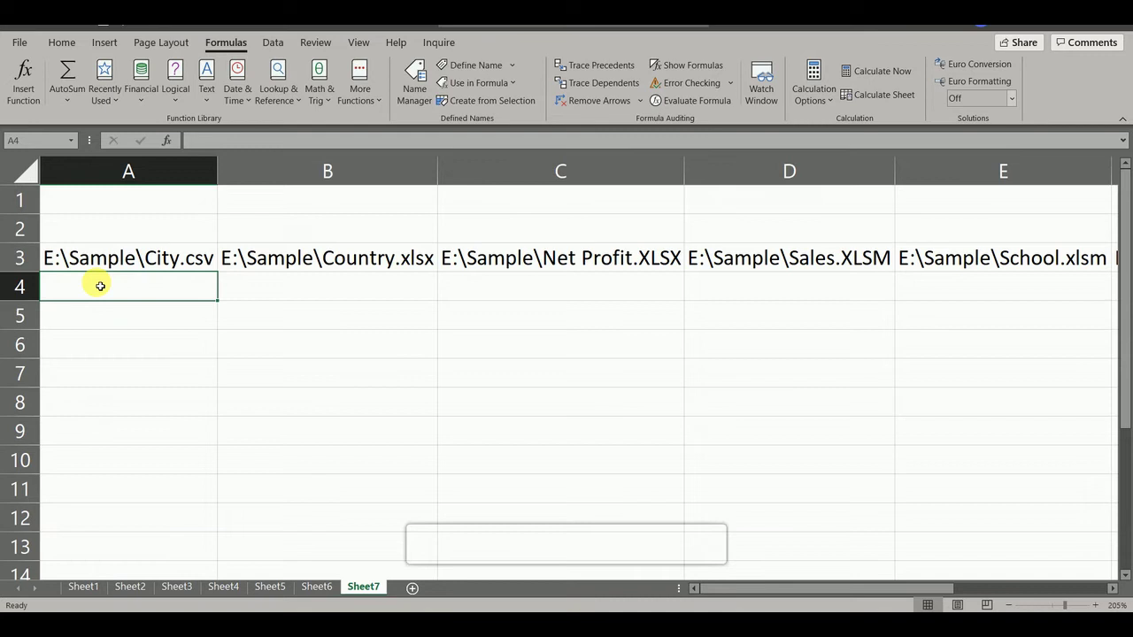
- Enter =TRANSPOSE(getlink) in A5 to list the paths down A5:A10, then select C5
key(Down)
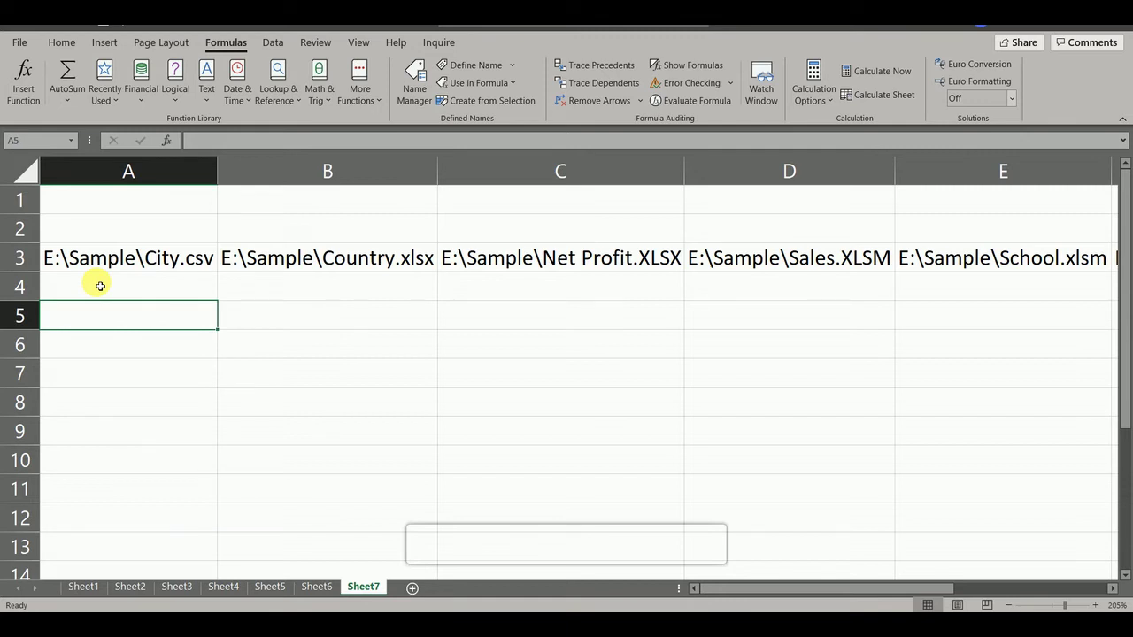
text(=transpose)
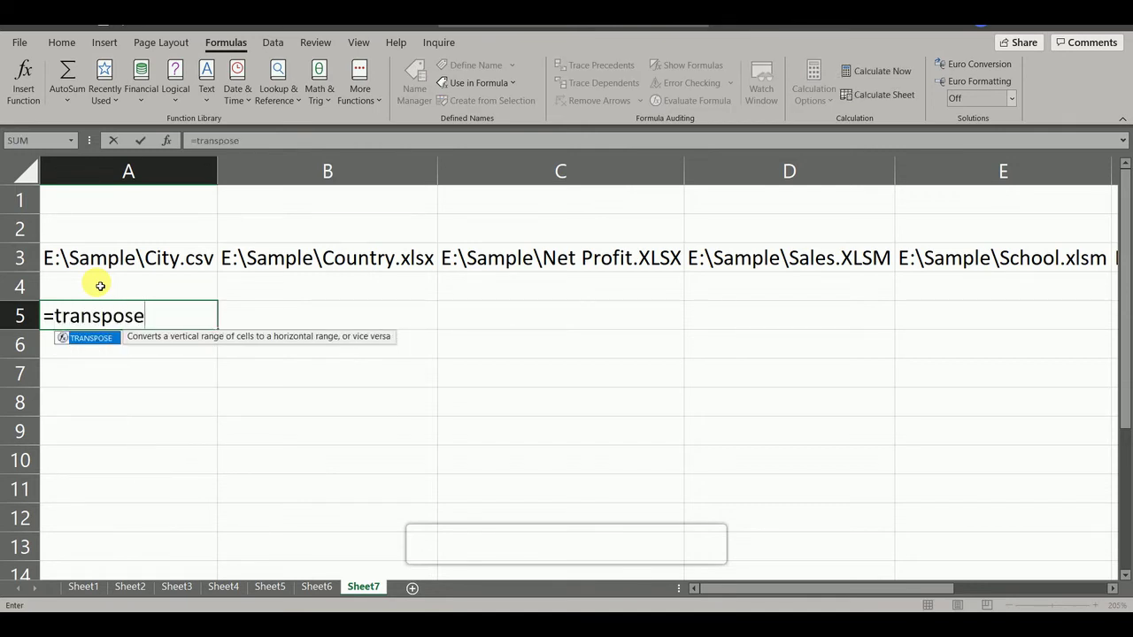
text(()
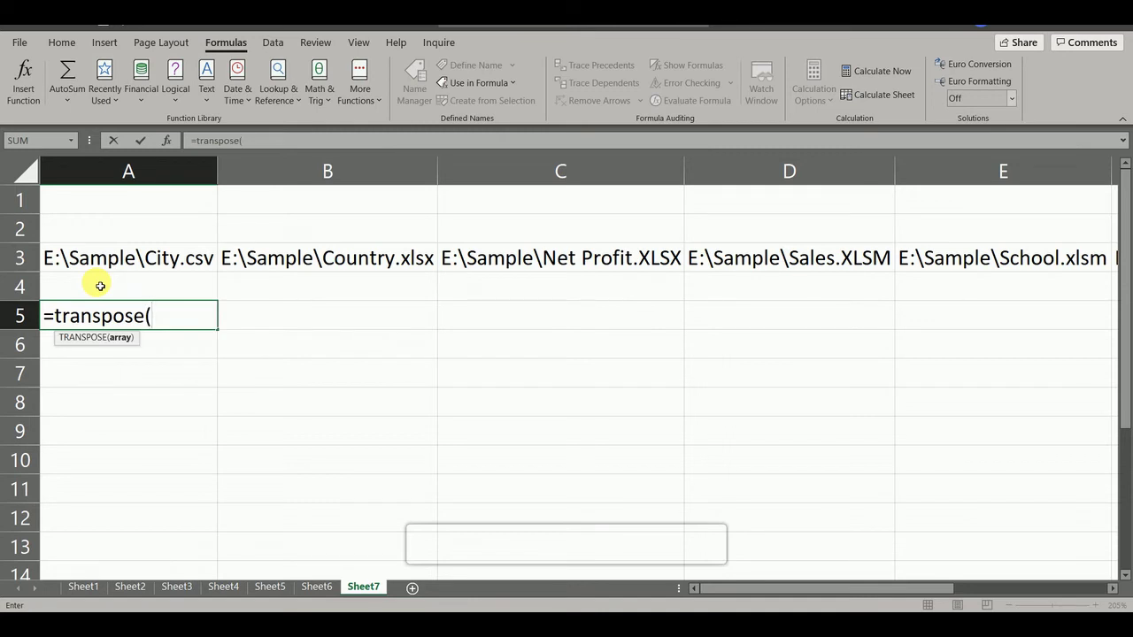
text(getlink)
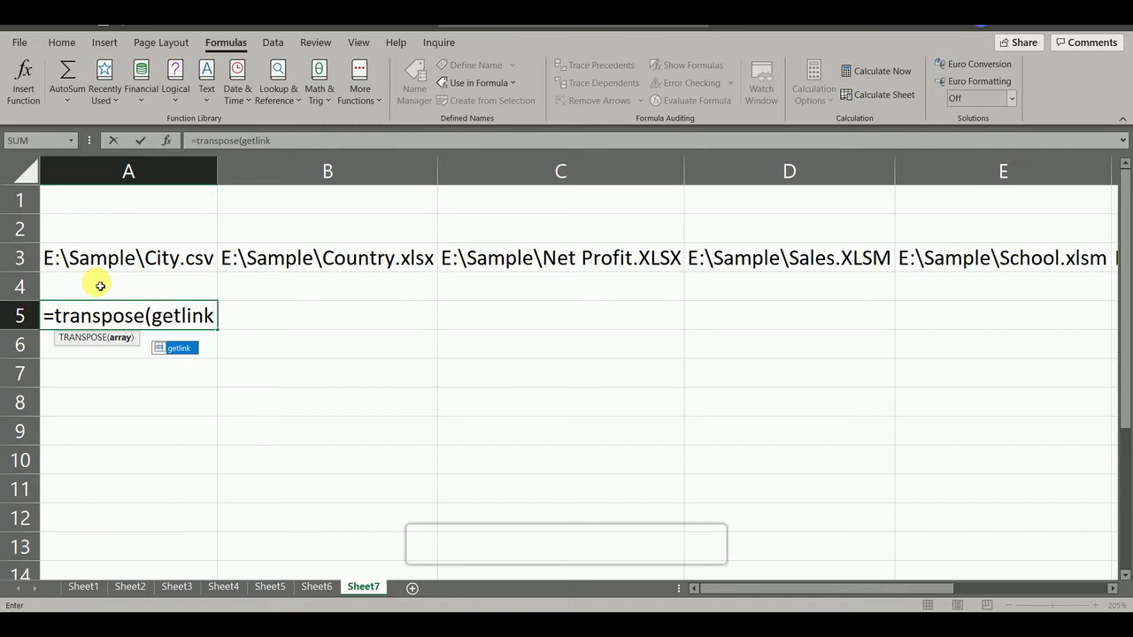
text())
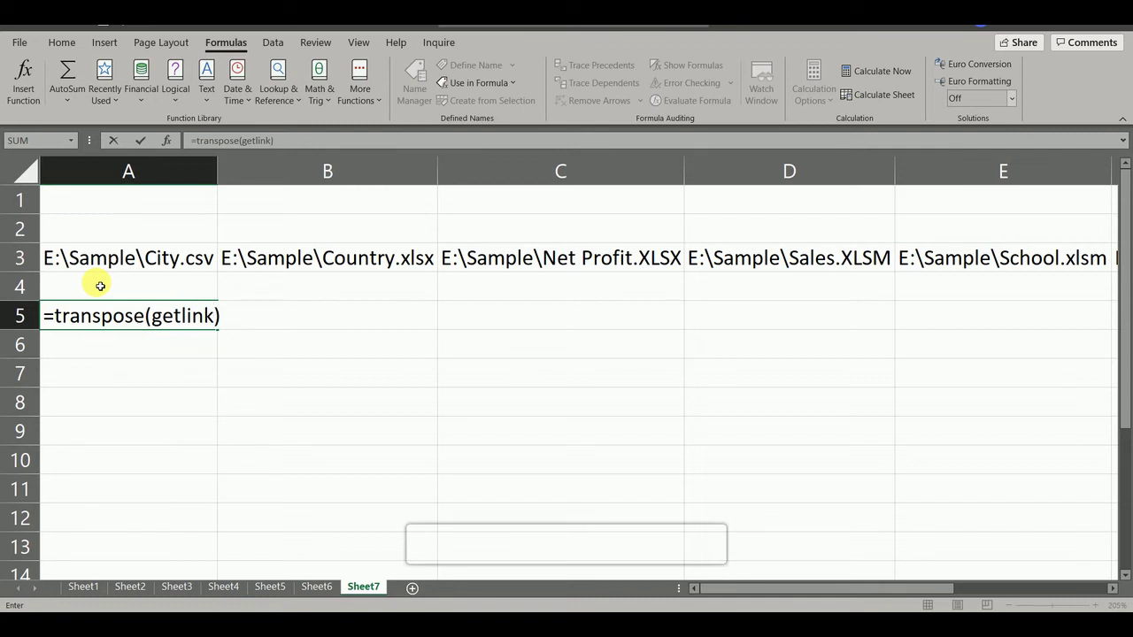
key(Return)
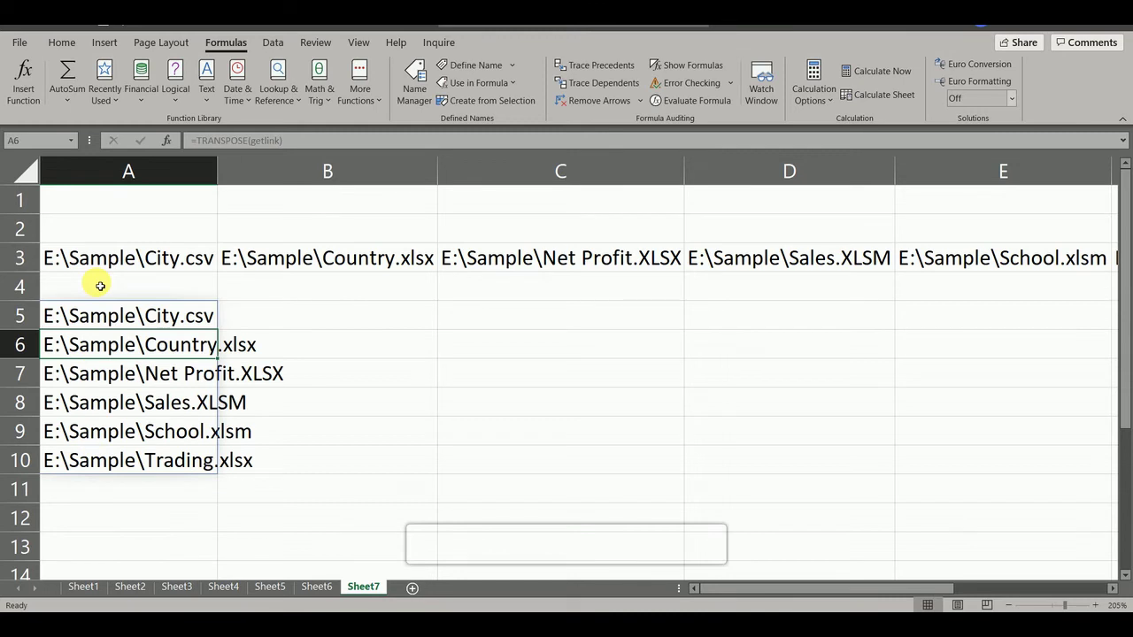
key(Up)
key(Down)
key(Down)
key(Down)
key(Down)
key(Down)
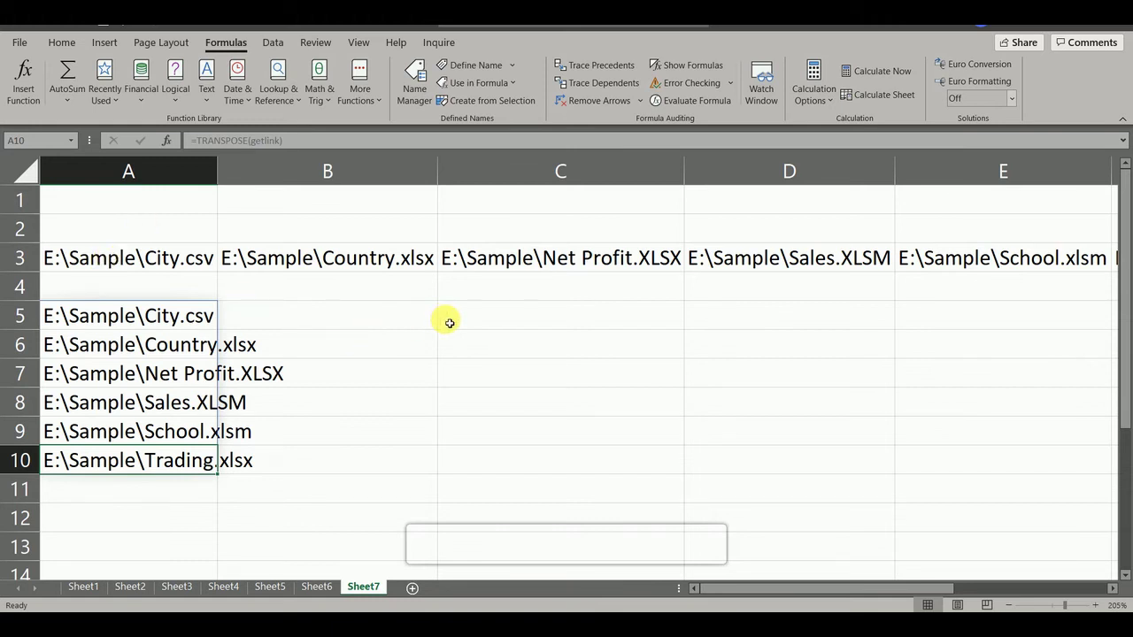
click(450, 323)
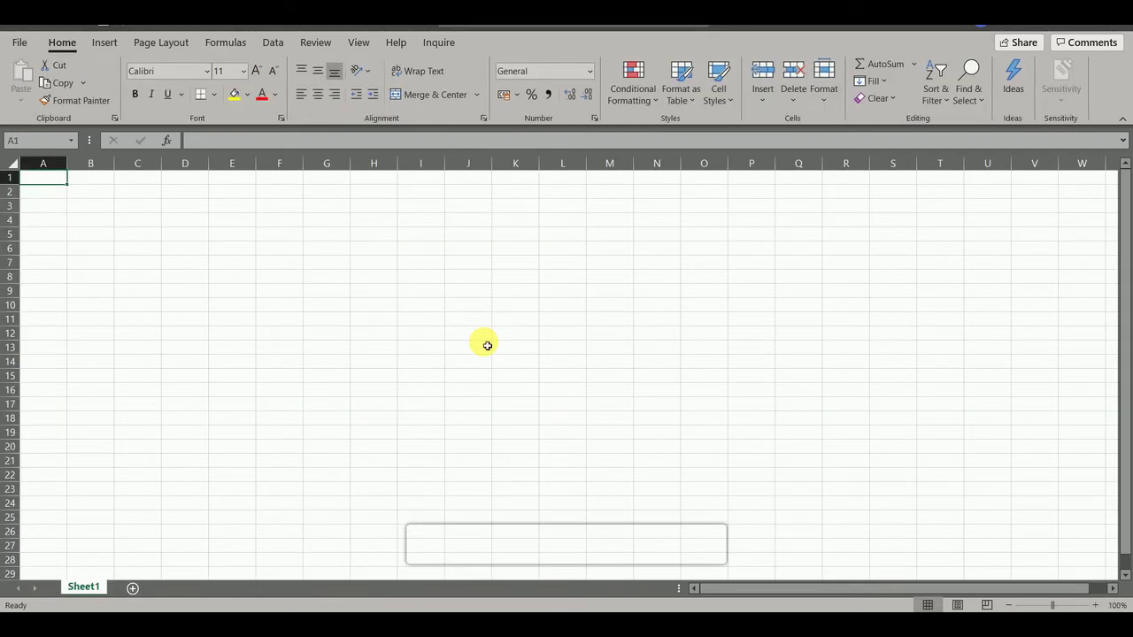
- Type fdfdafd in Book2 cell A1 and link Sheet7 cell C5 to it
text(fdfdafd)
key(Return)
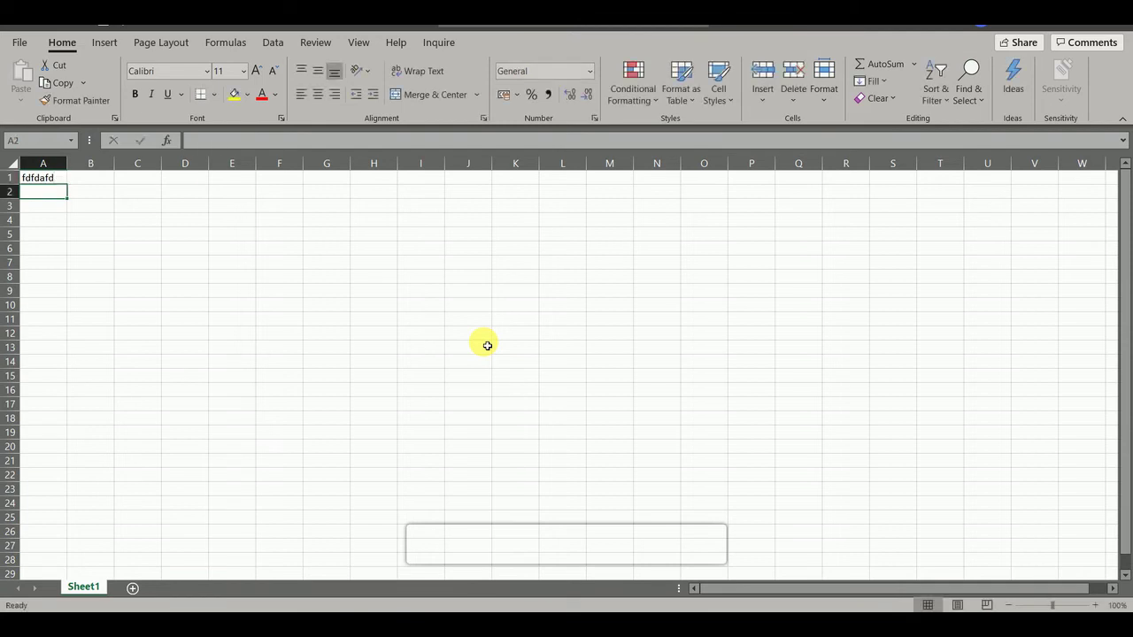
key(alt+Tab)
text(=)
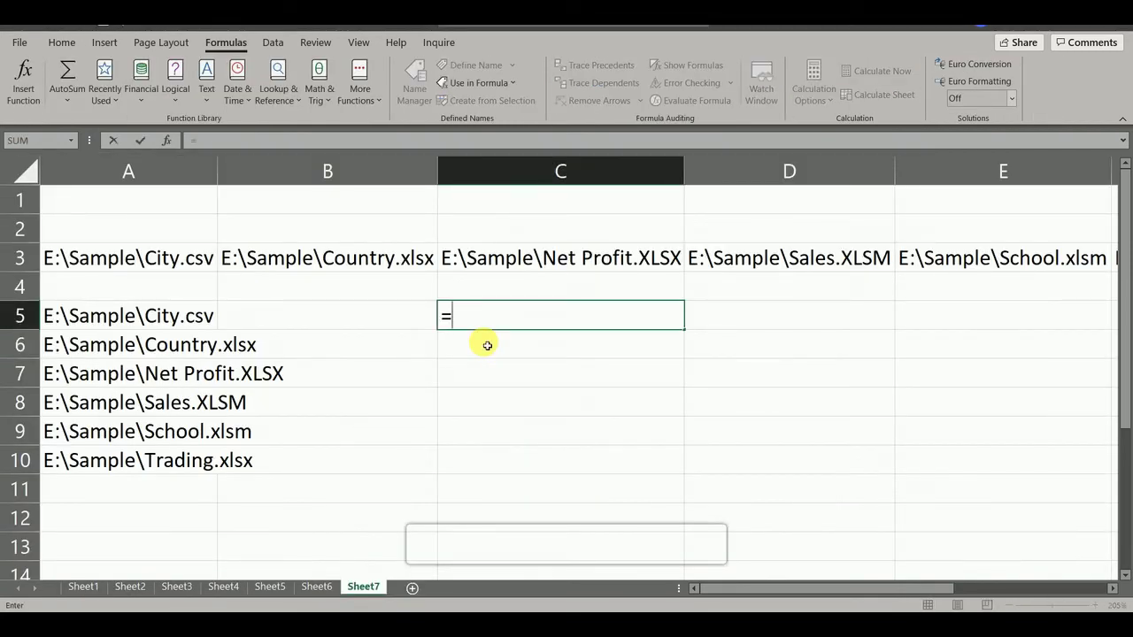
key(alt+Tab)
click(49, 181)
key(Return)
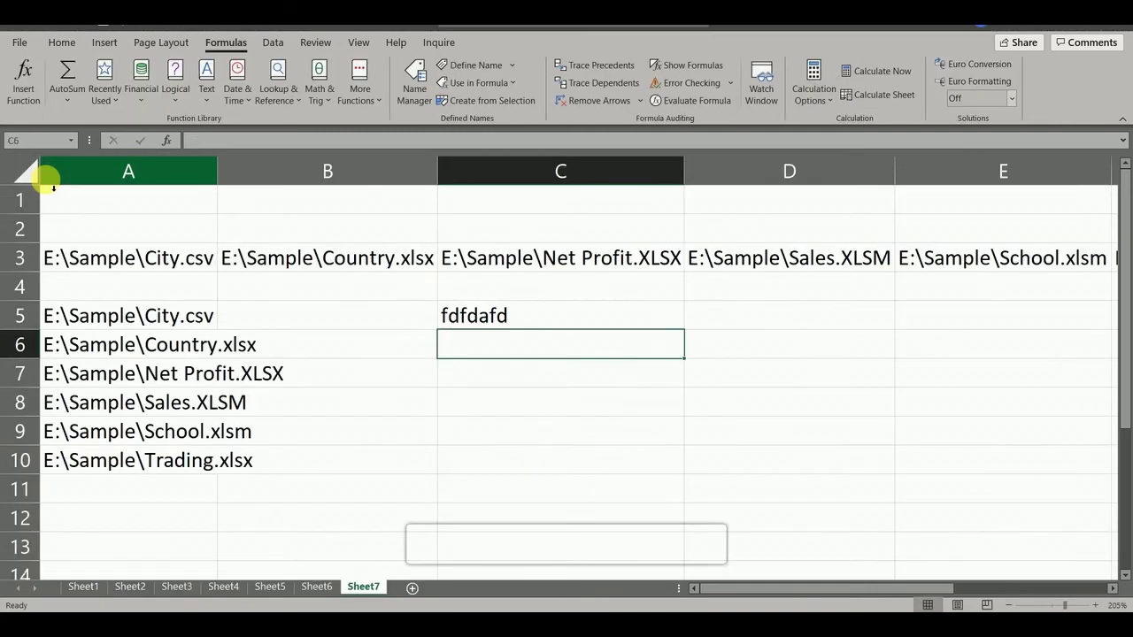
- Re-enter the A5 =TRANSPOSE(getlink) formula so the list extends to Book2 in A11
key(Left)
key(Left)
key(Down)
key(Down)
key(Down)
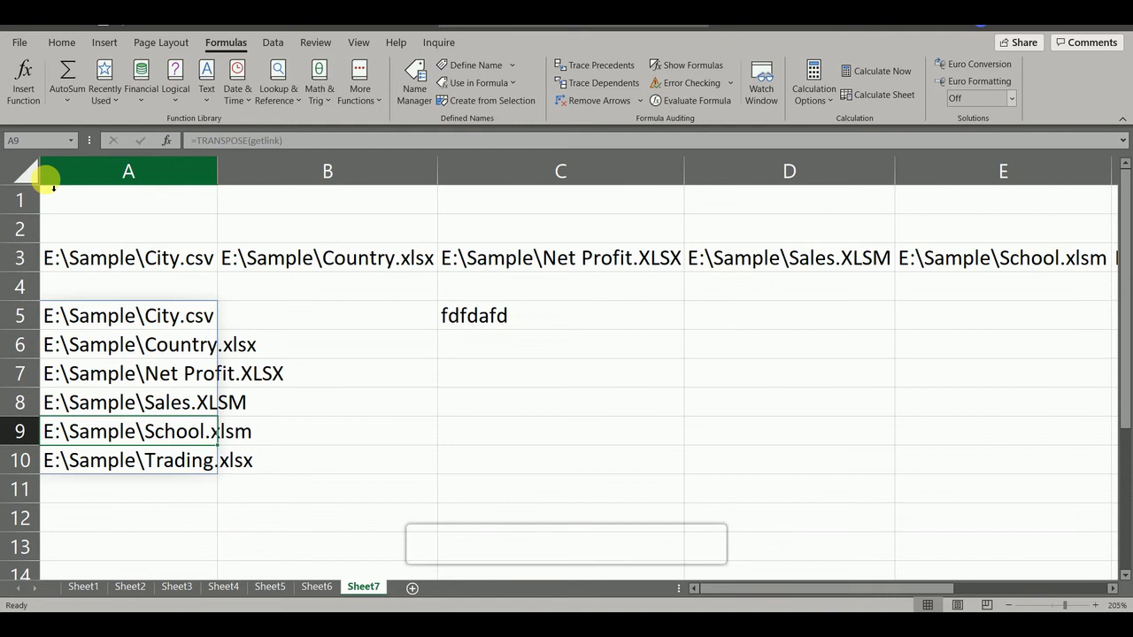
key(Up)
key(Up)
key(Up)
key(Up)
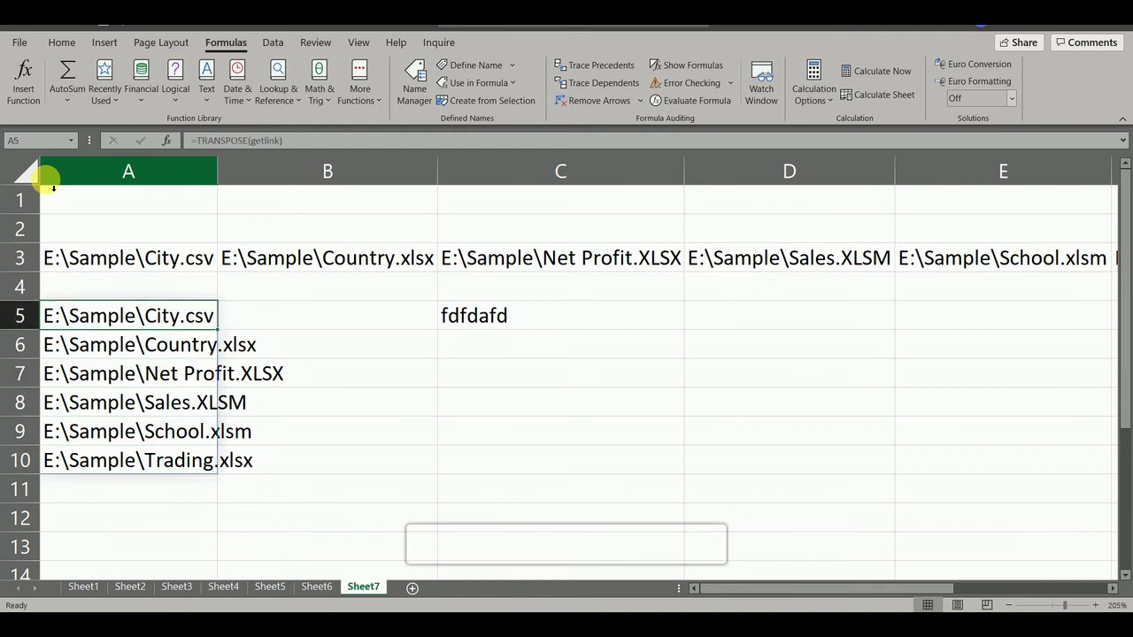
key(F2)
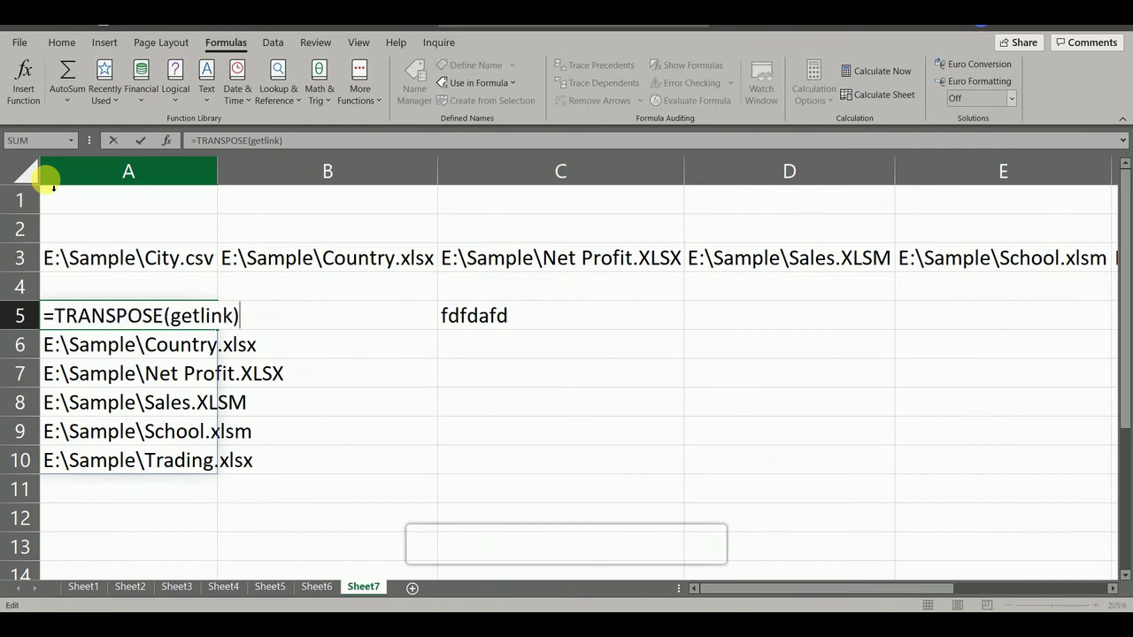
key(Return)
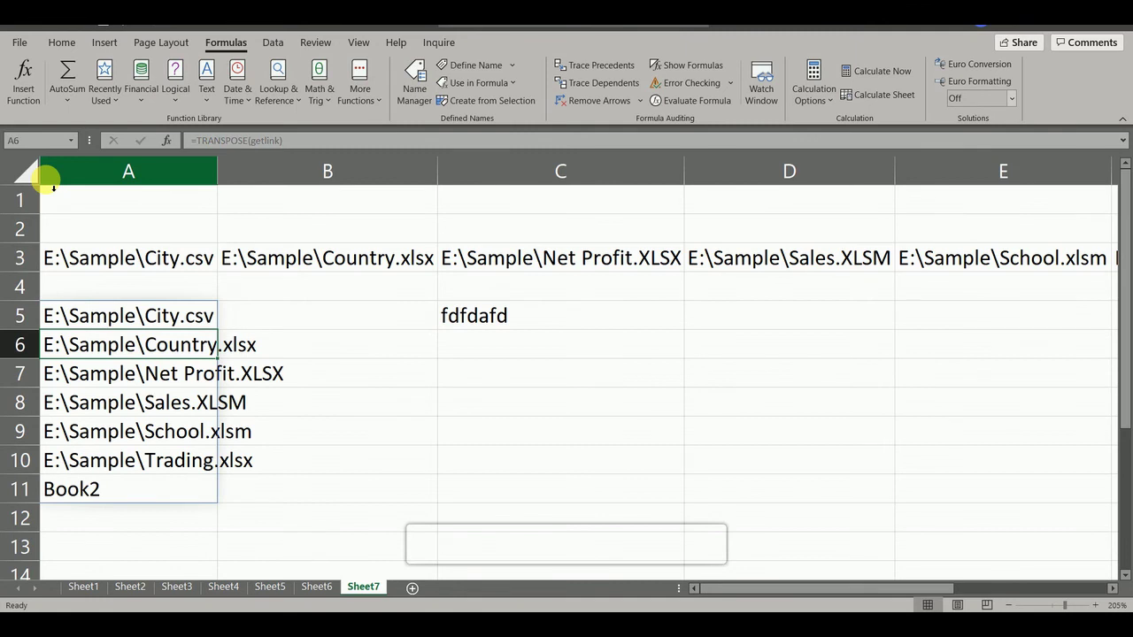
key(Down)
key(Down)
key(Down)
key(Down)
key(Down)
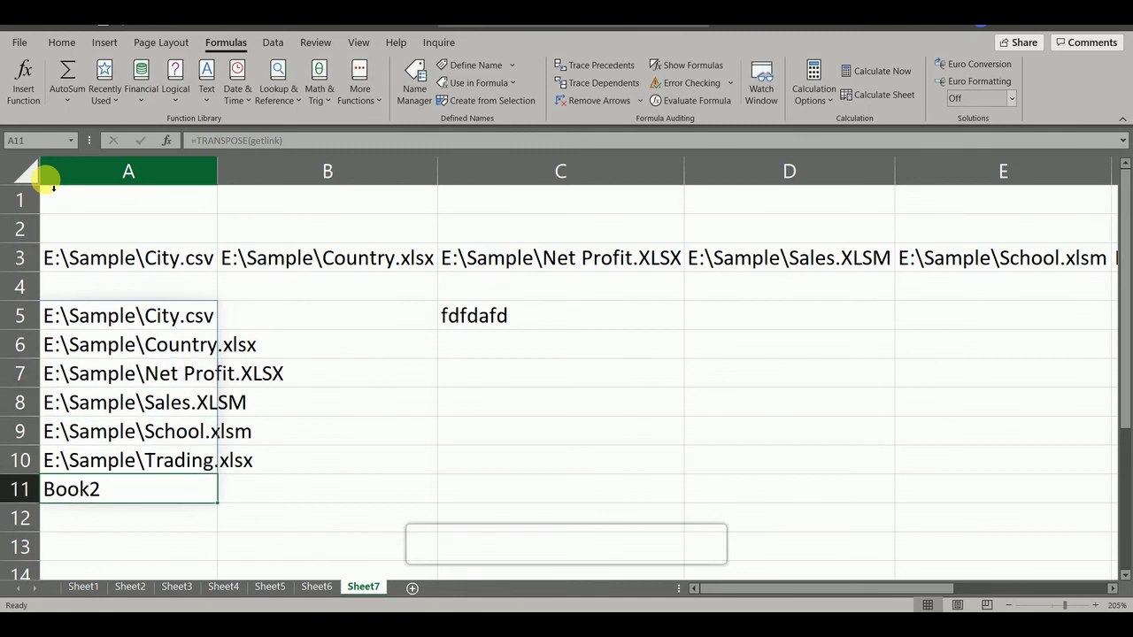